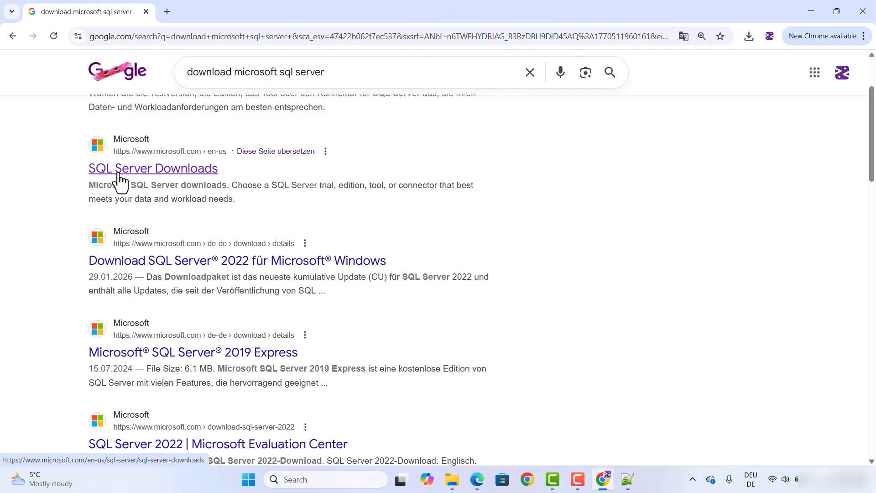
# Step: Open Microsoft's English SQL Server Downloads page from the search results and download the SQL Server 2025 Express installer
pyautogui.click(143, 174)
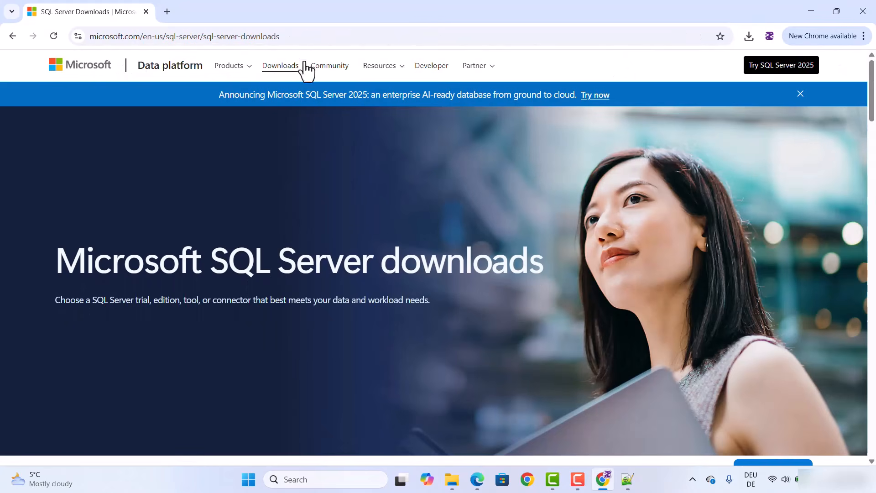
pyautogui.click(311, 40)
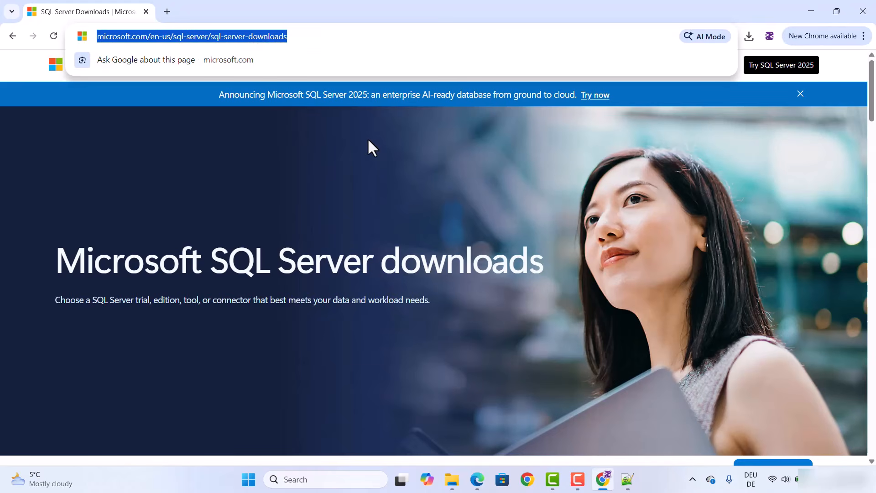
pyautogui.scroll(-1, 423, 172)
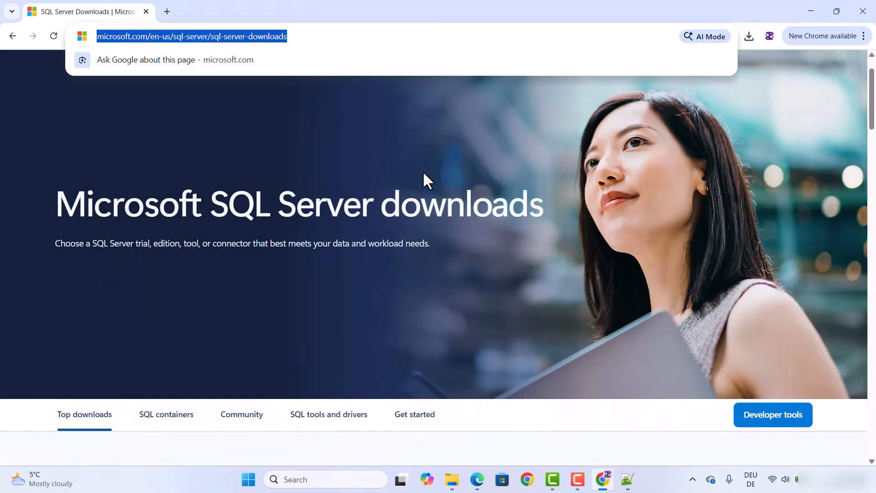
pyautogui.click(423, 172)
pyautogui.scroll(-6, 422, 171)
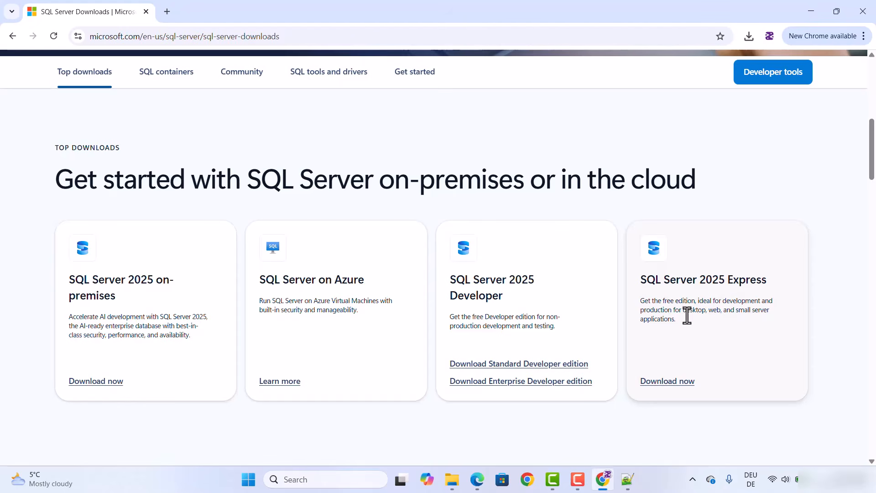
pyautogui.click(668, 382)
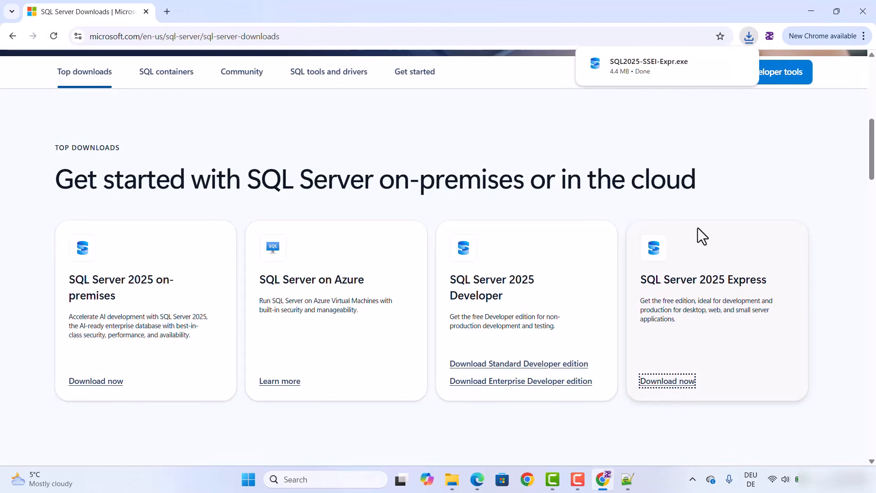
# Step: Run SQL2025-SSEI-Expr.exe and install SQL Server 2025 Express with the Basic type, accepting the license terms and the default install location
pyautogui.click(634, 65)
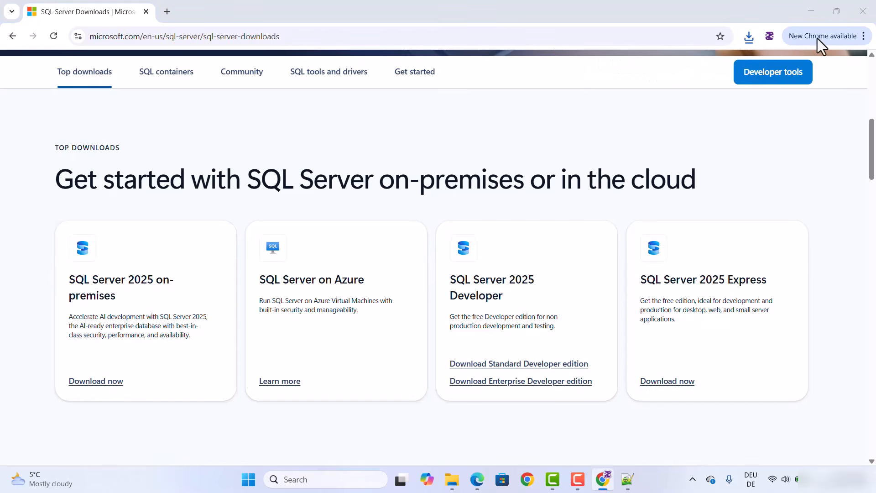
pyautogui.click(811, 10)
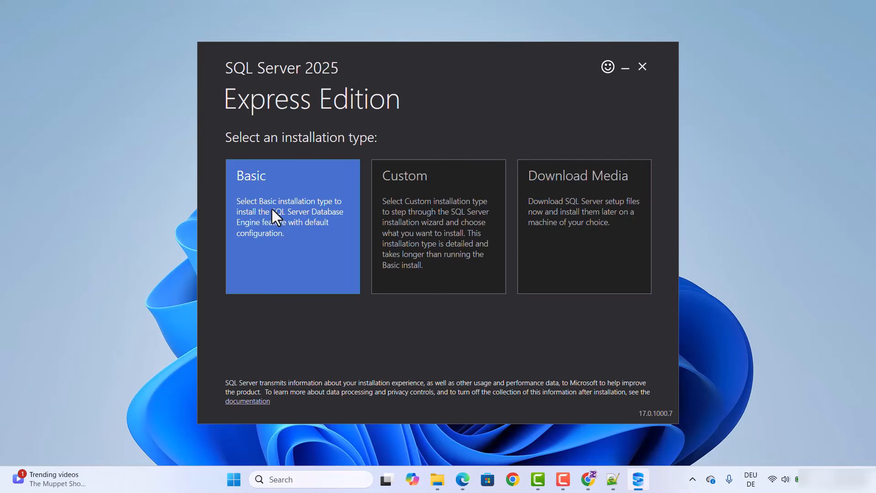
pyautogui.click(280, 222)
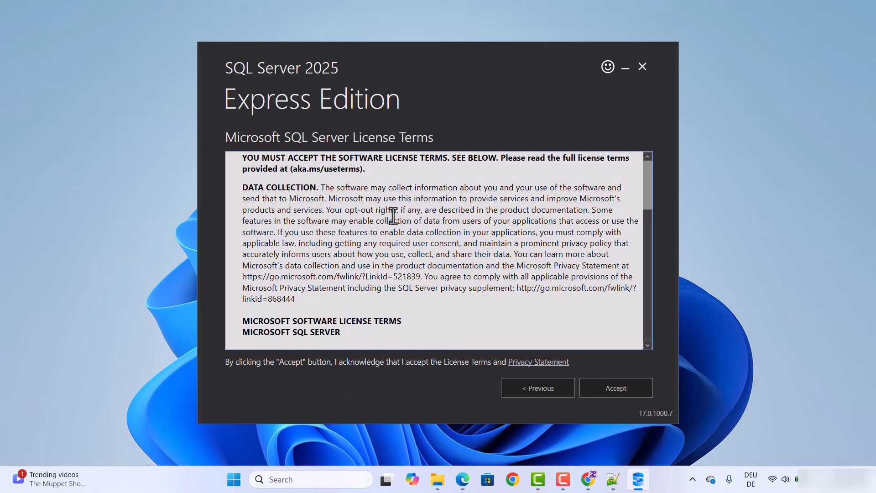
pyautogui.scroll(-15, 392, 216)
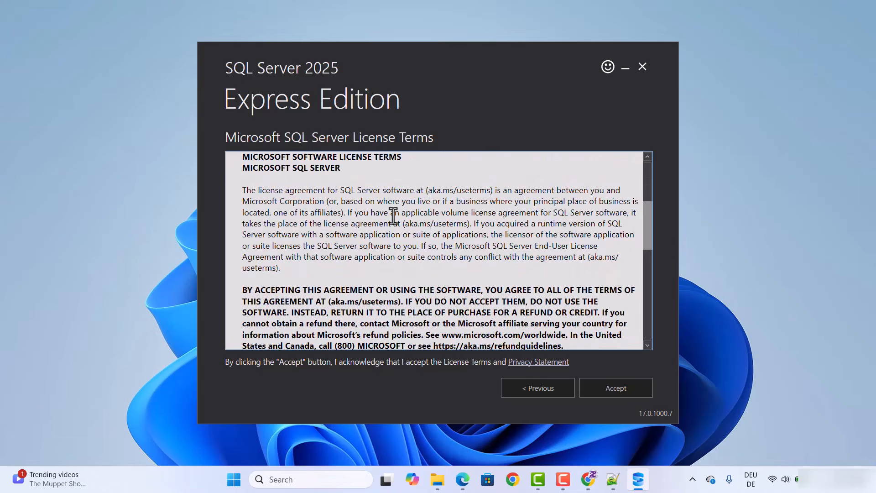
pyautogui.scroll(-1, 392, 215)
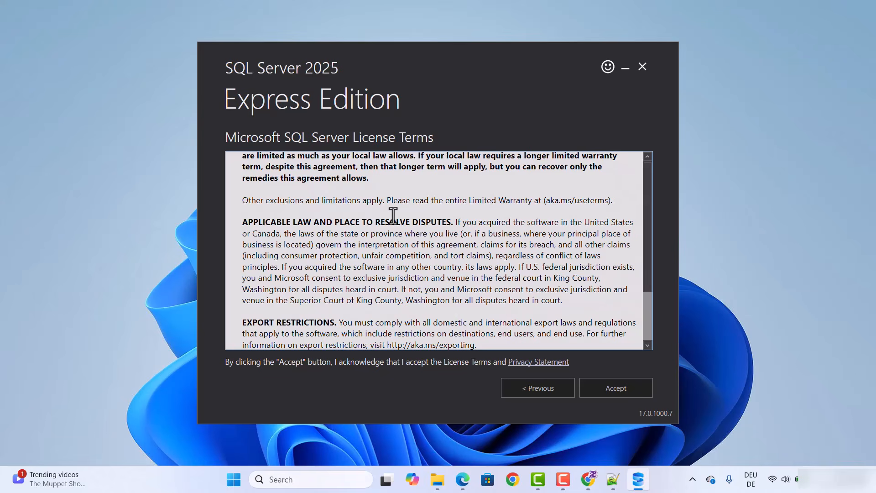
pyautogui.click(615, 386)
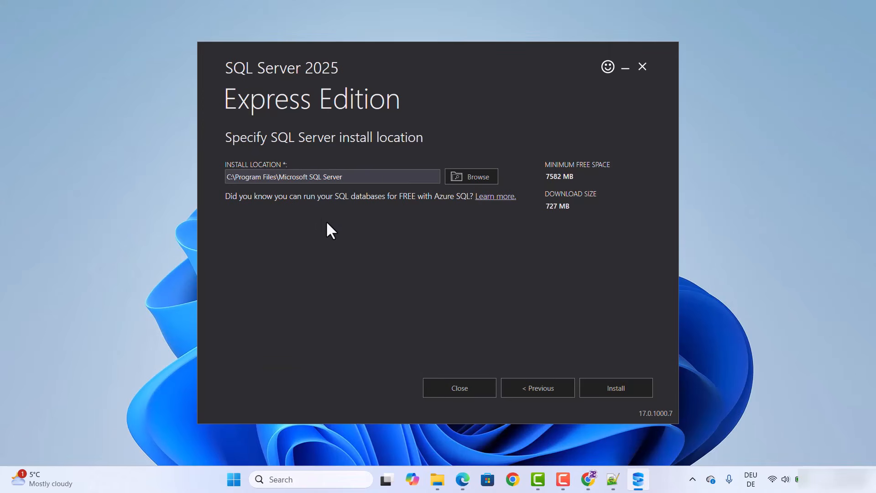
pyautogui.click(611, 386)
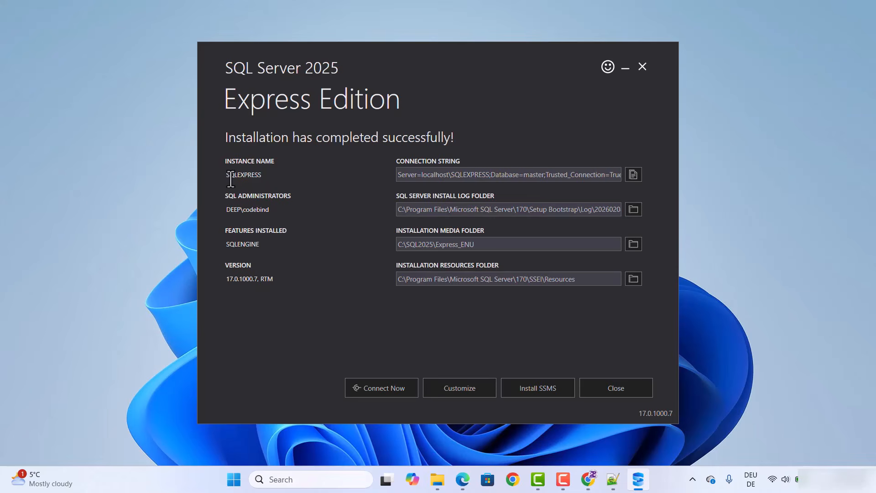
# Step: Copy the connection string from the SQL Server installer and paste it into the empty document in Notepad++, enlarging the text for reading
pyautogui.doubleClick(429, 175)
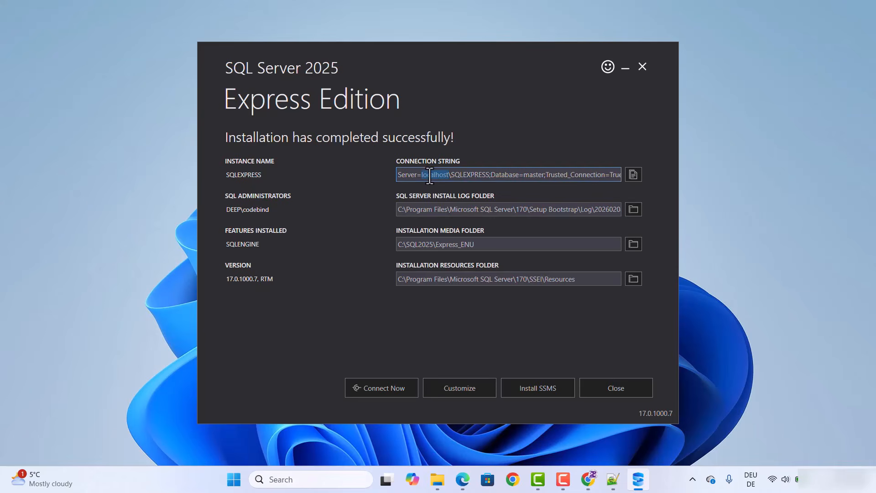
pyautogui.doubleClick(526, 175)
pyautogui.click(637, 176)
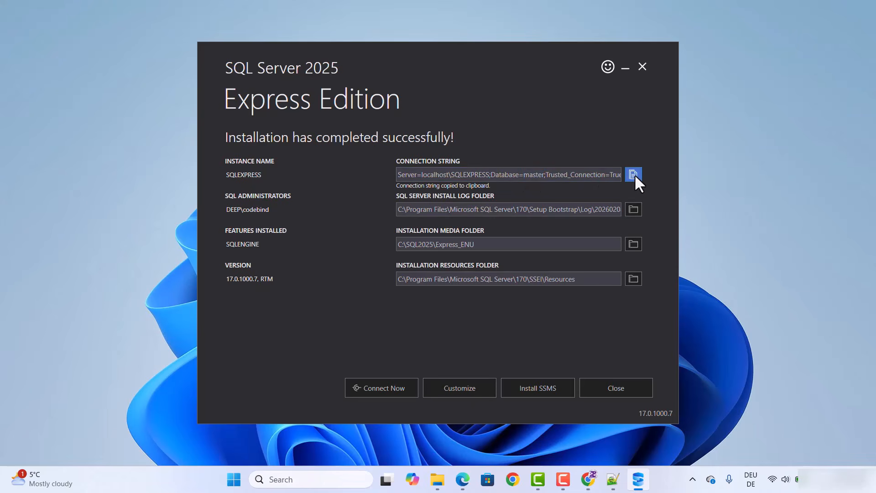
pyautogui.click(619, 483)
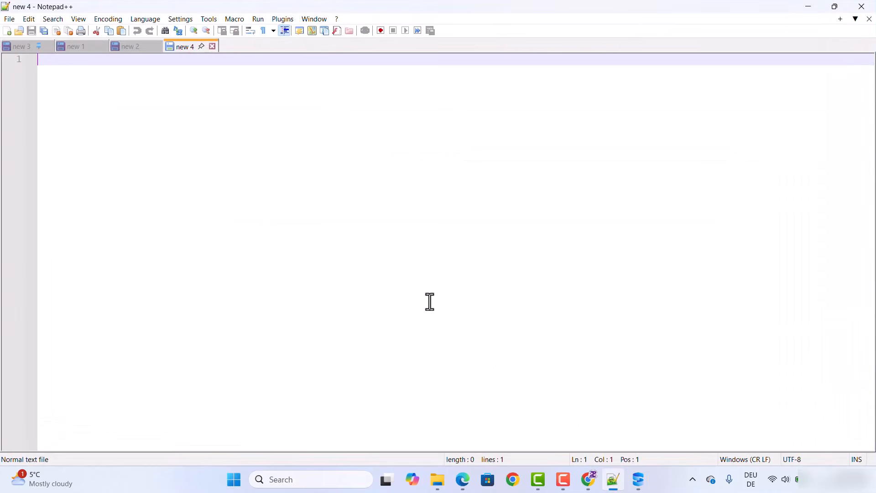
pyautogui.hotkey('ctrl', 'v')
pyautogui.scroll(4, 303, 128)
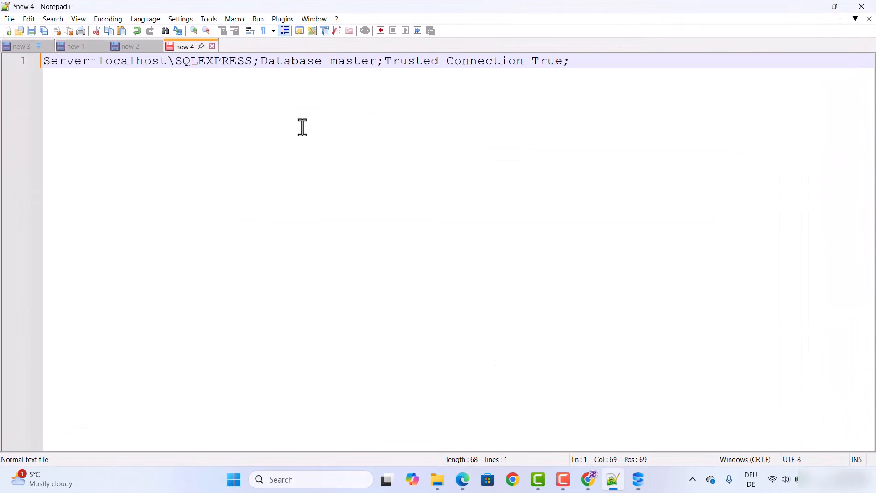
pyautogui.scroll(1, 302, 127)
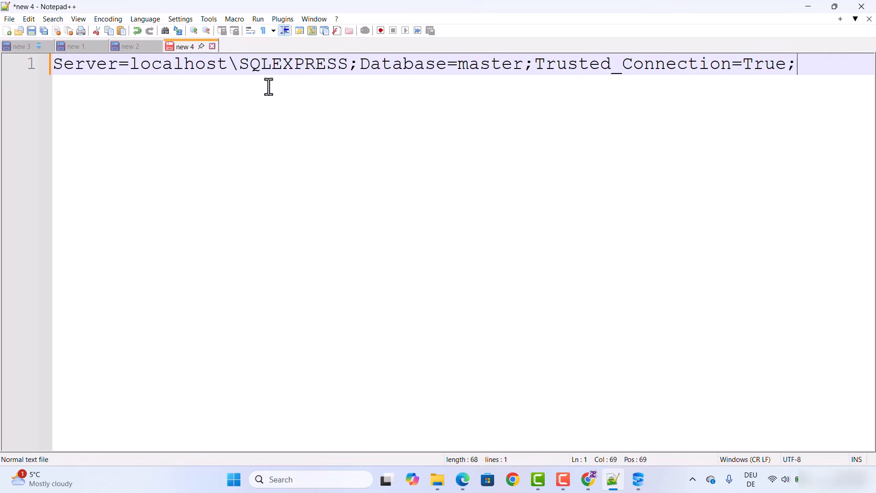
pyautogui.doubleClick(208, 66)
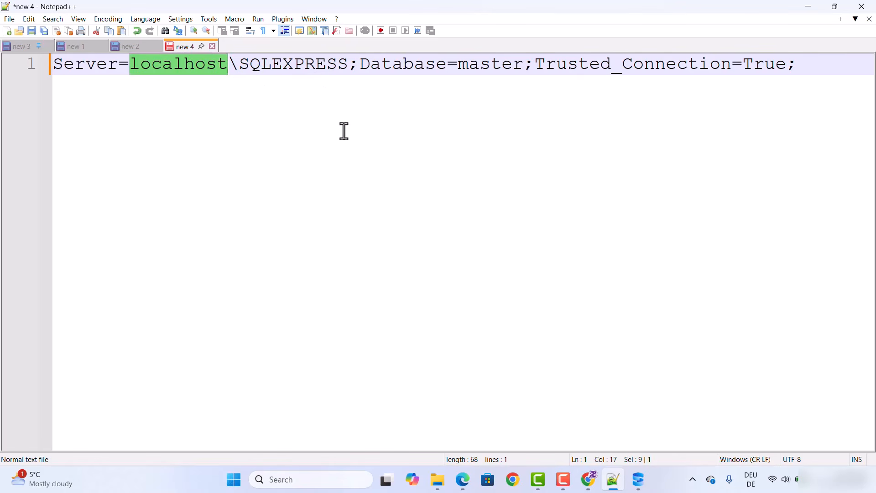
pyautogui.click(799, 9)
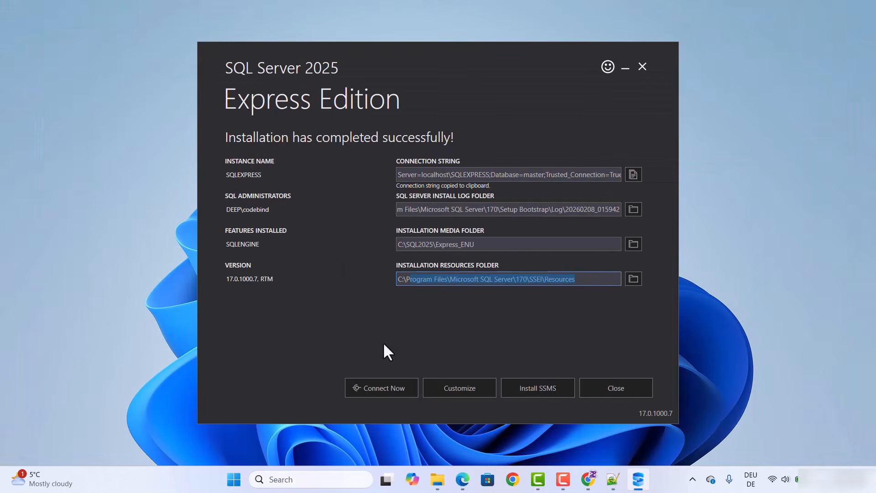
# Step: Test the connection to the new SQL Server instance from the installer, check the SQLCMD output and close that window
pyautogui.click(371, 387)
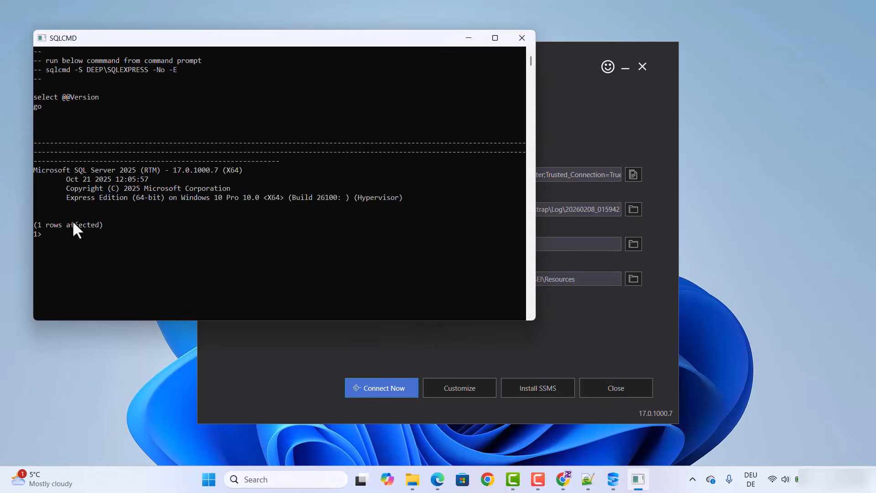
pyautogui.moveTo(149, 40); pyautogui.dragTo(310, 70)
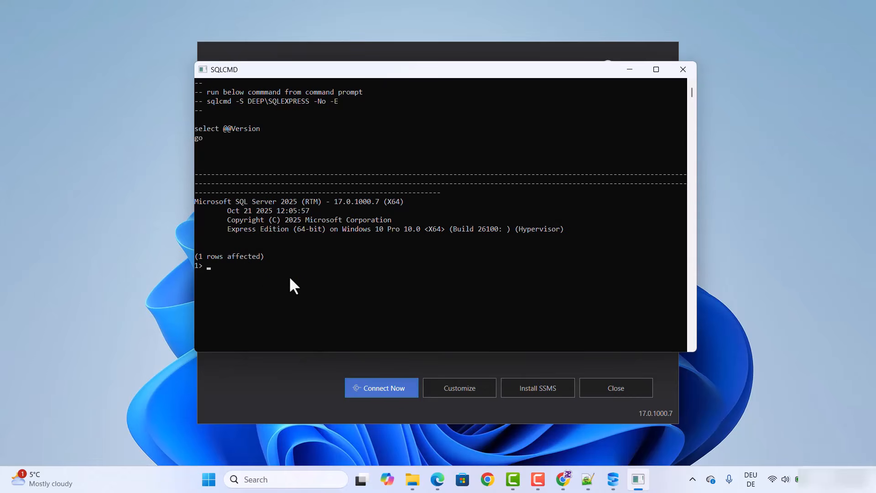
pyautogui.click(680, 71)
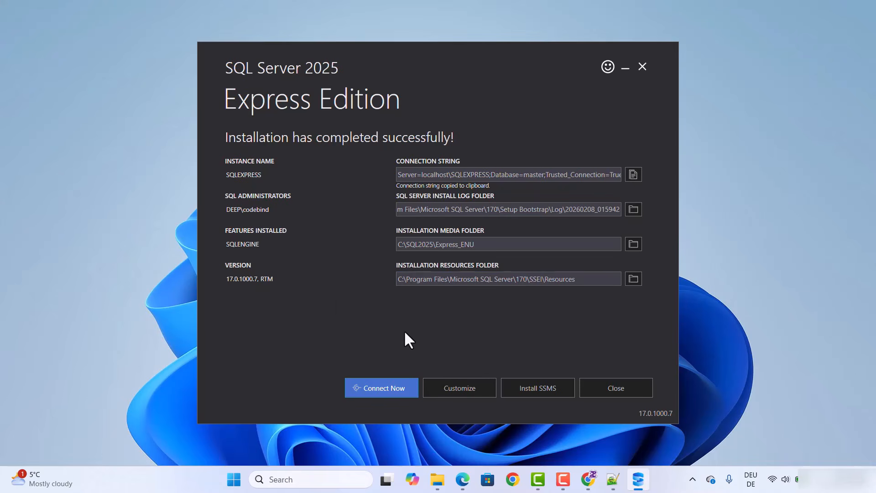
# Step: Open the SSMS install page from the SQL Server installer, accept its cookies, and download and run the SQL Server Management Studio 22 installer
pyautogui.click(533, 390)
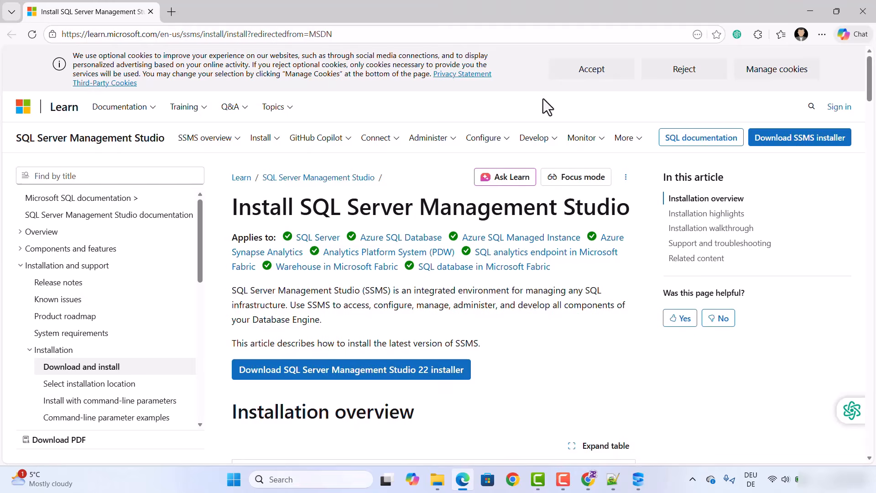
pyautogui.click(571, 75)
pyautogui.scroll(-2, 428, 224)
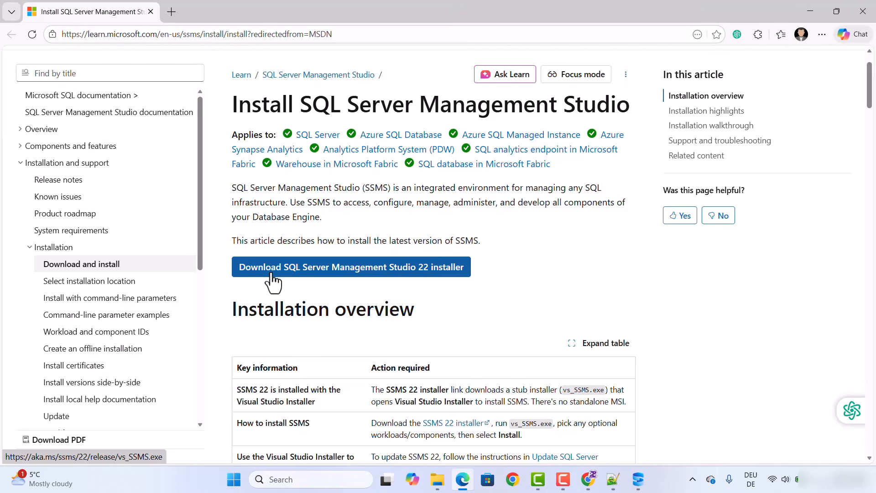
pyautogui.click(385, 279)
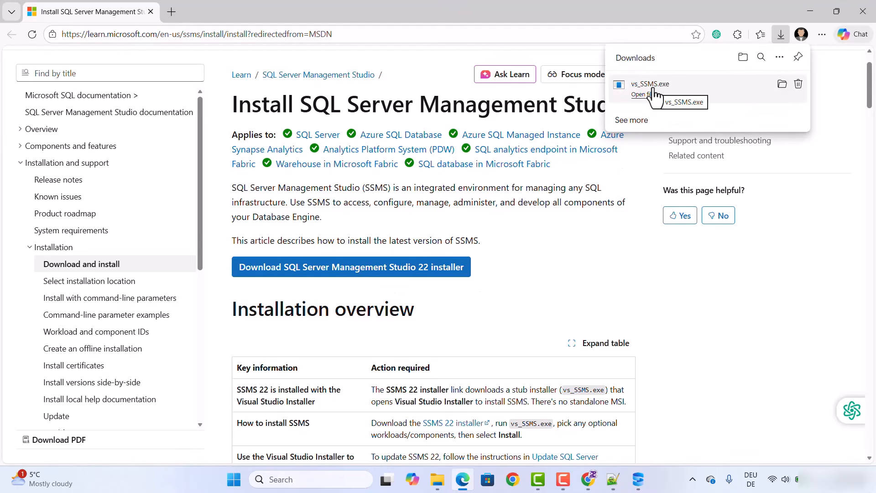
pyautogui.click(644, 94)
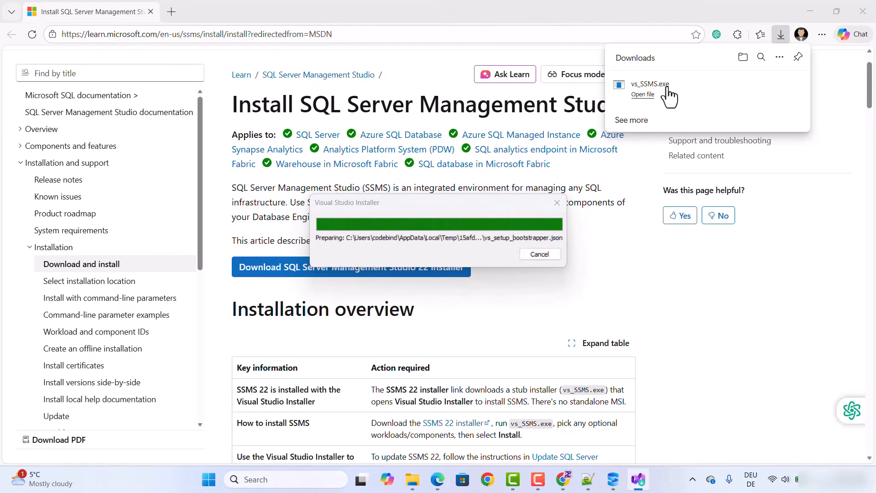
pyautogui.click(809, 10)
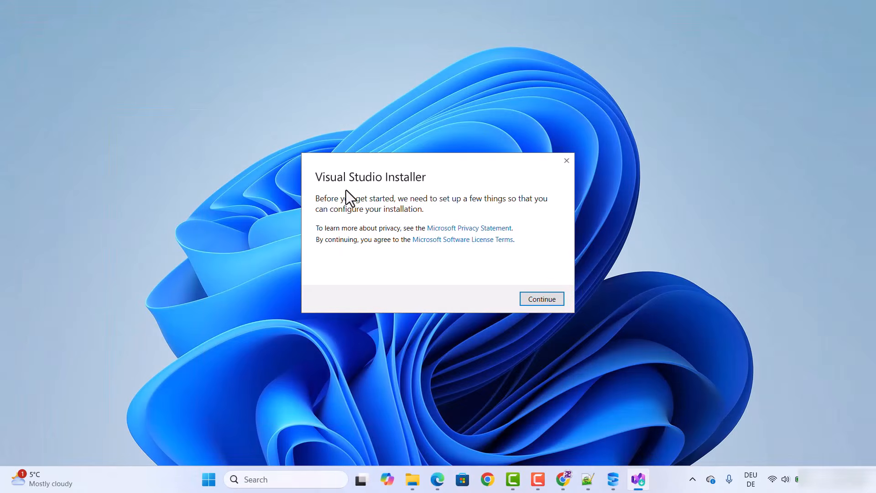
# Step: Install SQL Server Management Studio 22 through Visual Studio Installer with no optional workloads and the default location
pyautogui.click(533, 300)
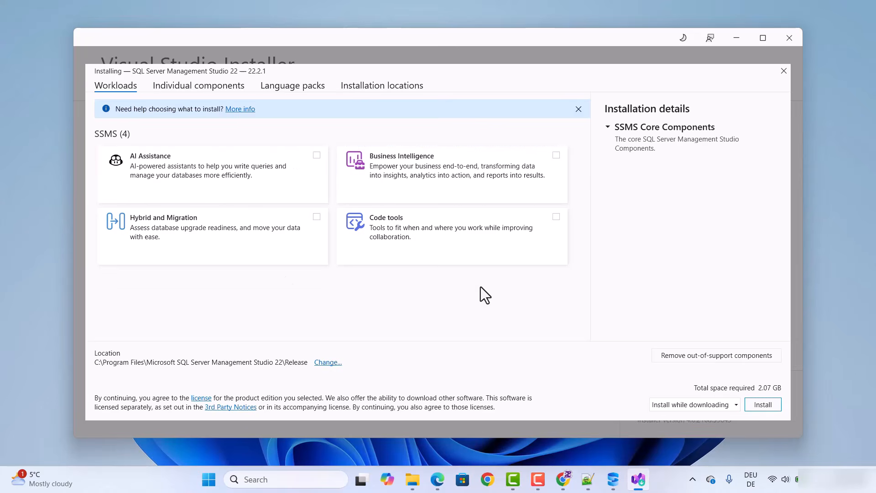
pyautogui.click(769, 406)
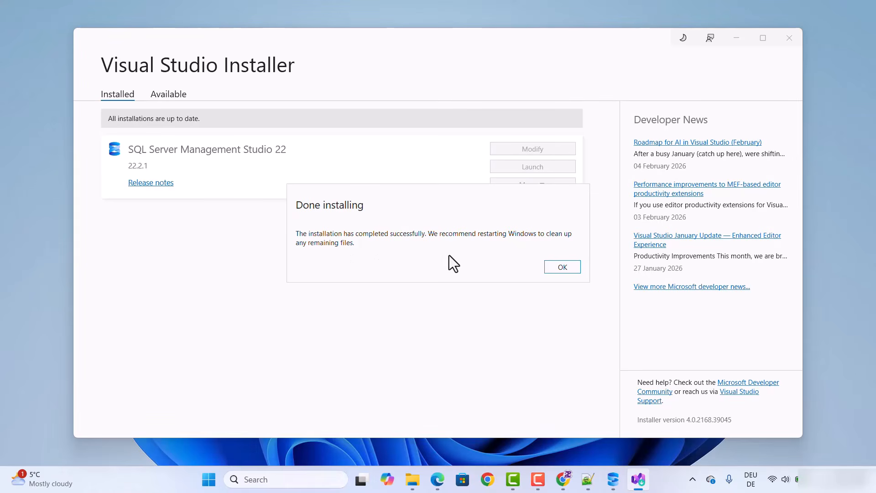
pyautogui.click(555, 270)
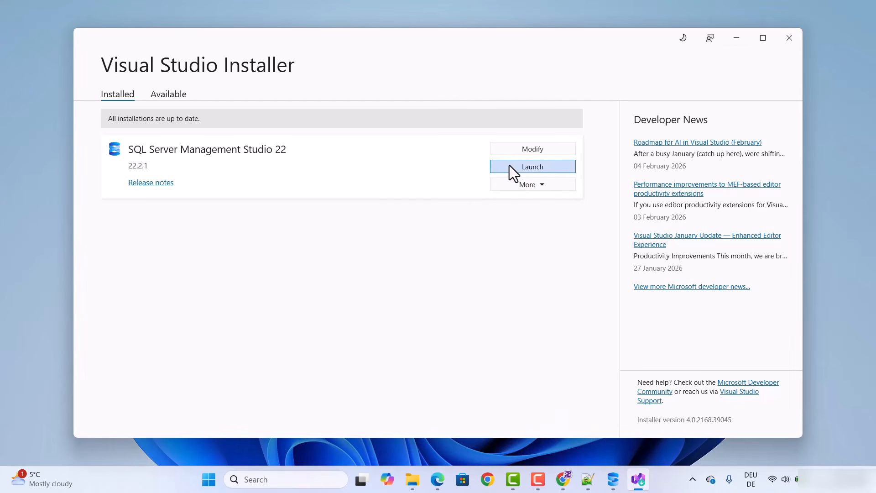
# Step: Find "ssms" in Windows search, launch SQL Server Management Studio 22 and choose to sign in with a Microsoft account
pyautogui.click(297, 479)
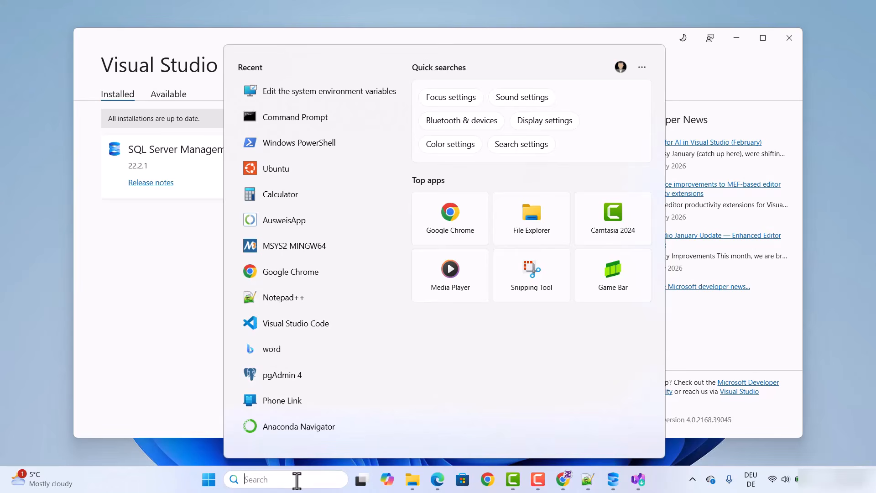
pyautogui.write('ssms')
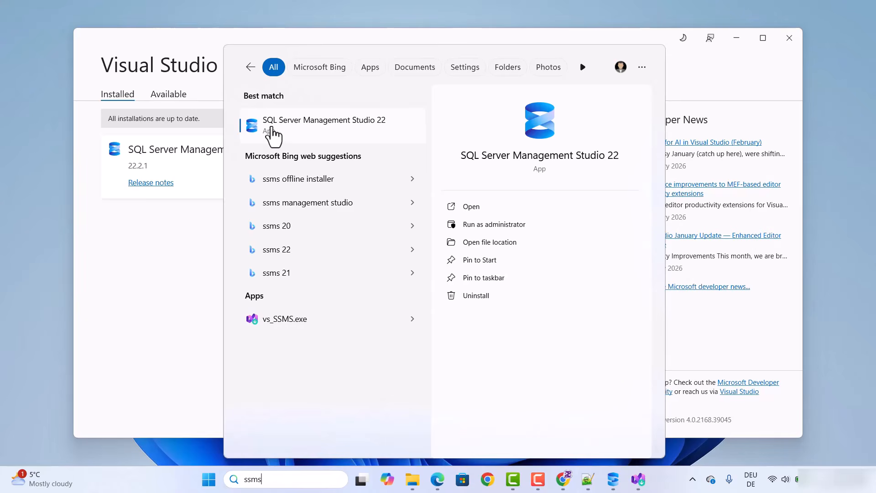
pyautogui.click(308, 130)
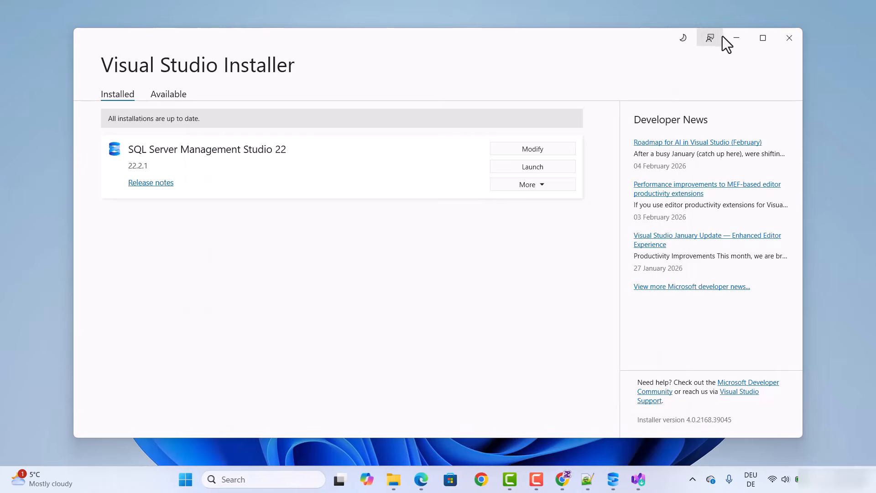
pyautogui.click(736, 38)
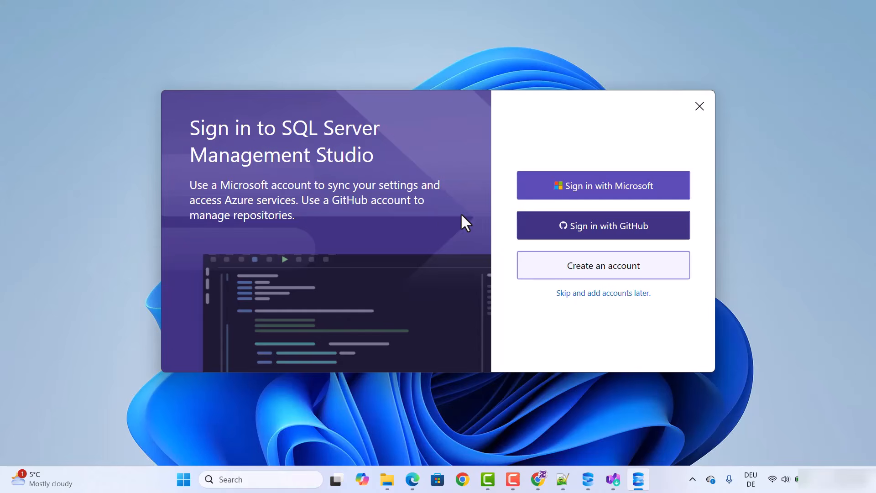
pyautogui.click(580, 188)
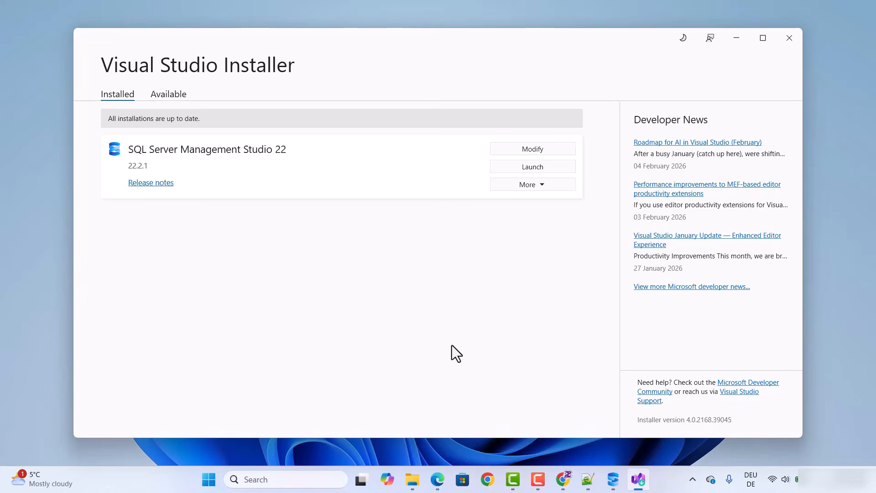
# Step: Copy the connection string from the SQL Server 2025 installer, check the copy kept in Notepad++, and close the installer
pyautogui.click(587, 479)
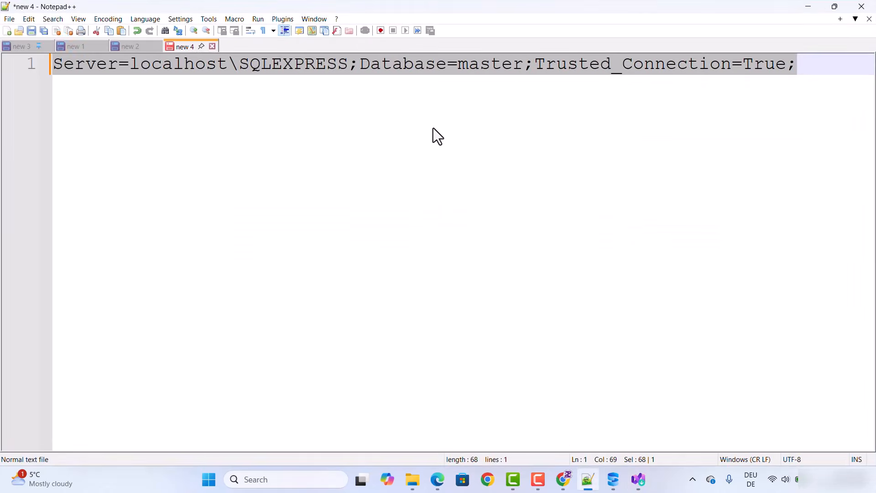
pyautogui.click(640, 480)
pyautogui.click(613, 479)
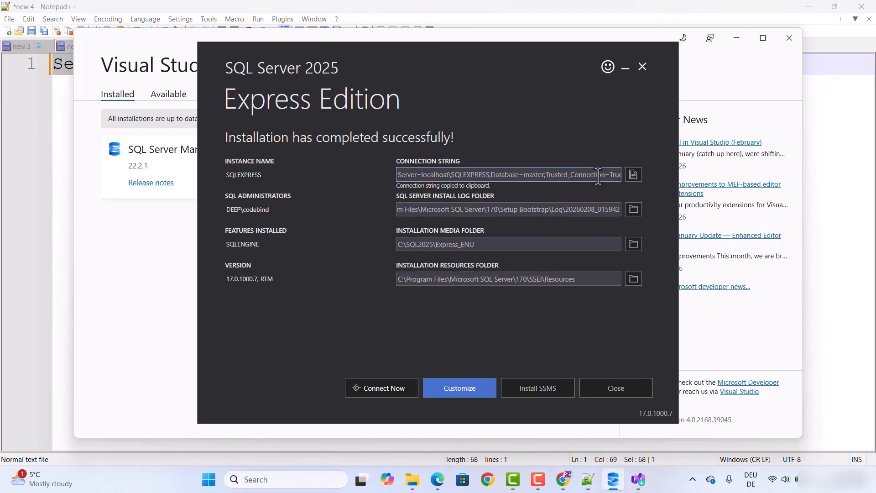
pyautogui.click(632, 175)
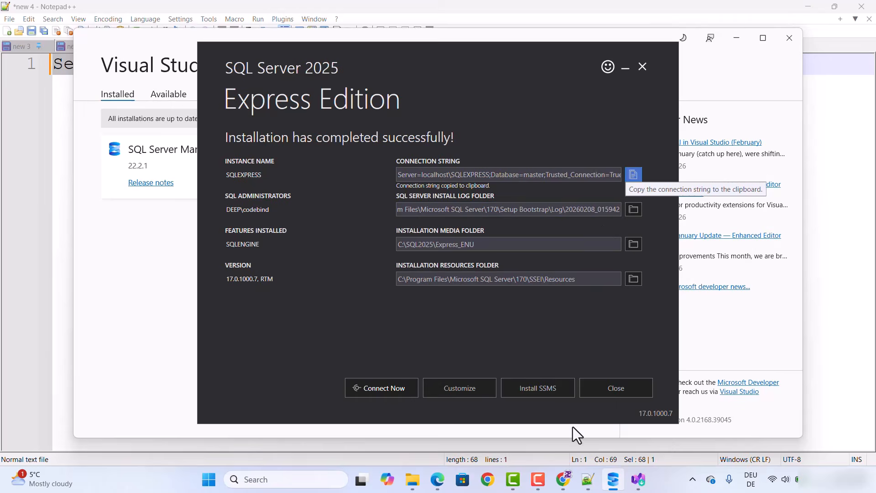
pyautogui.click(587, 479)
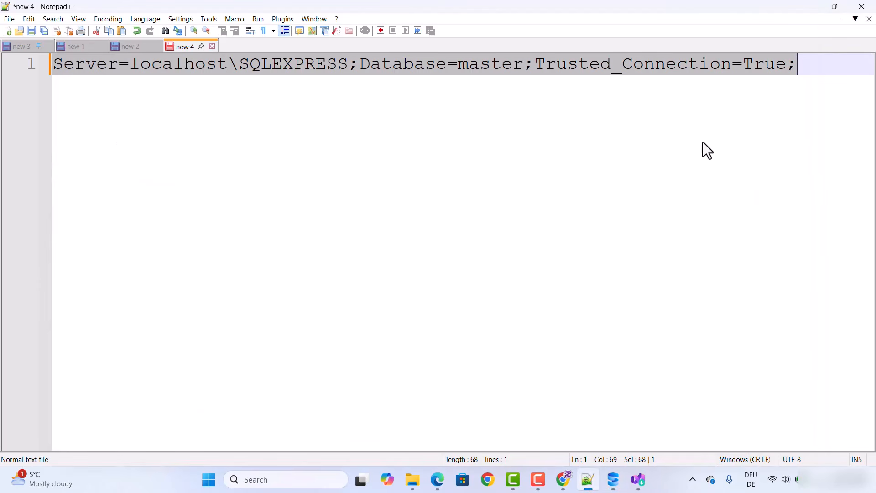
pyautogui.click(812, 12)
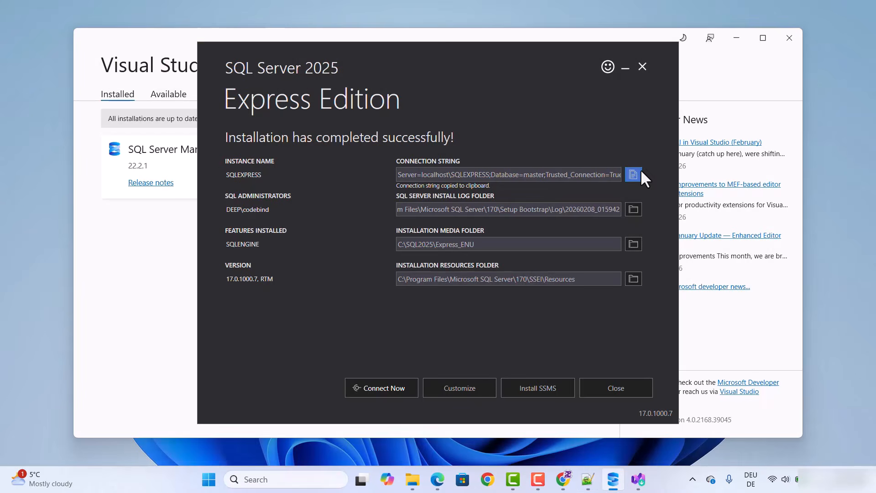
pyautogui.click(624, 386)
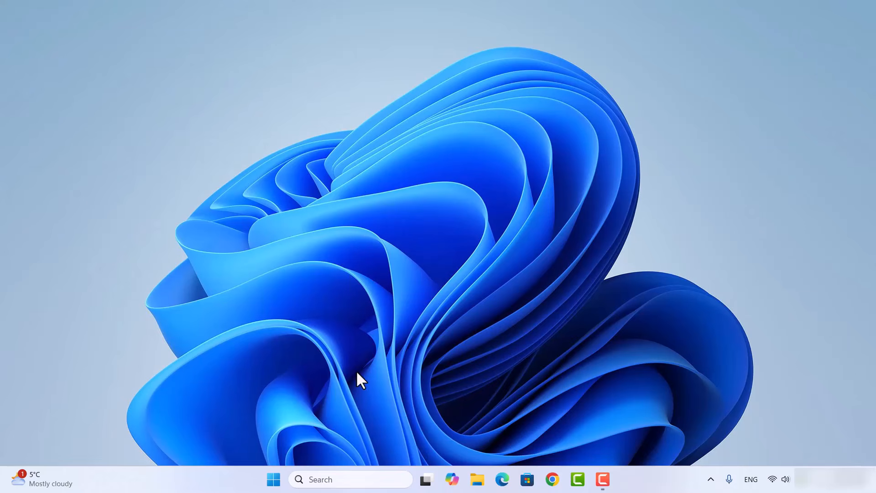
# Step: Find "ssms" in Windows search and launch SQL Server Management Studio 22
pyautogui.click(321, 479)
pyautogui.write('ssms')
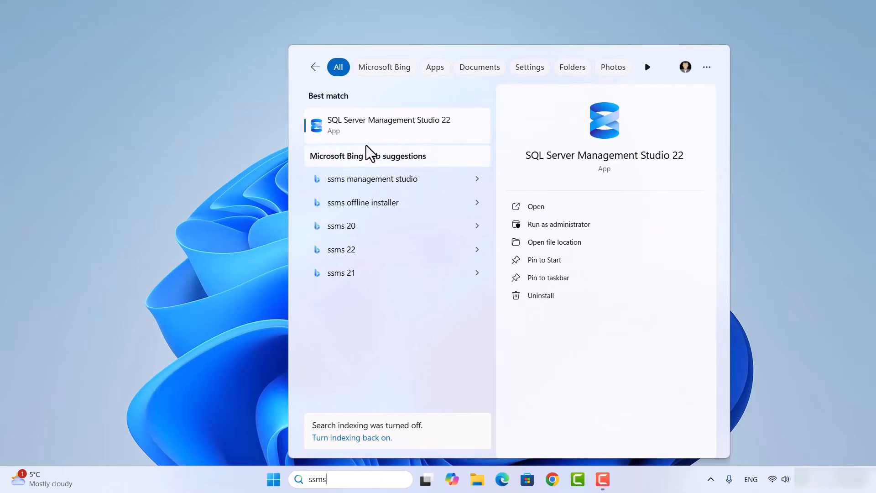
pyautogui.click(363, 131)
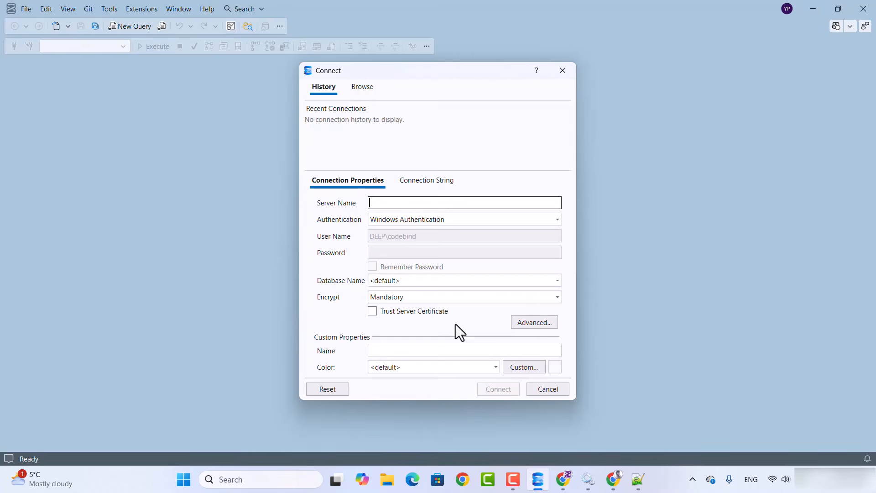
# Step: Replace the Connect dialog's connection string with "Server=localhost\SQLEXPRESS;Database=master;Trusted_Connection=True;" copied from Notepad++, and apply it to the connection properties
pyautogui.click(423, 181)
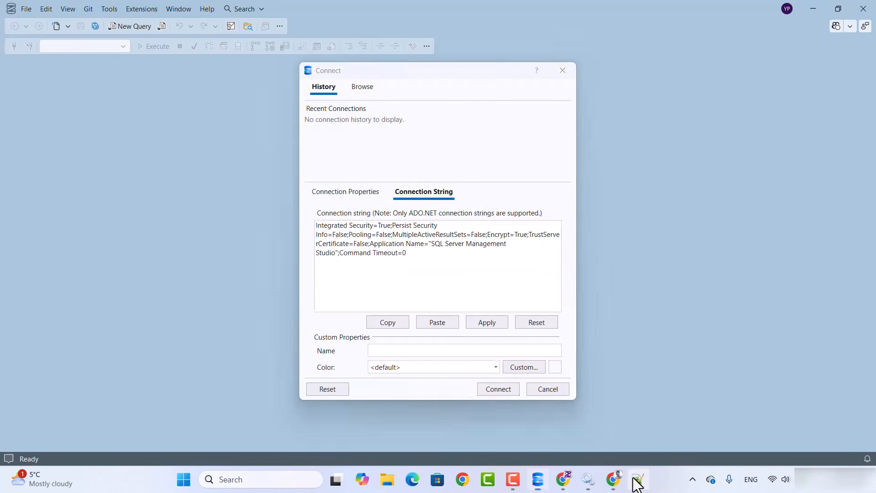
pyautogui.click(635, 480)
pyautogui.click(443, 67)
pyautogui.tripleClick(443, 67)
pyautogui.hotkey('ctrl', 'c')
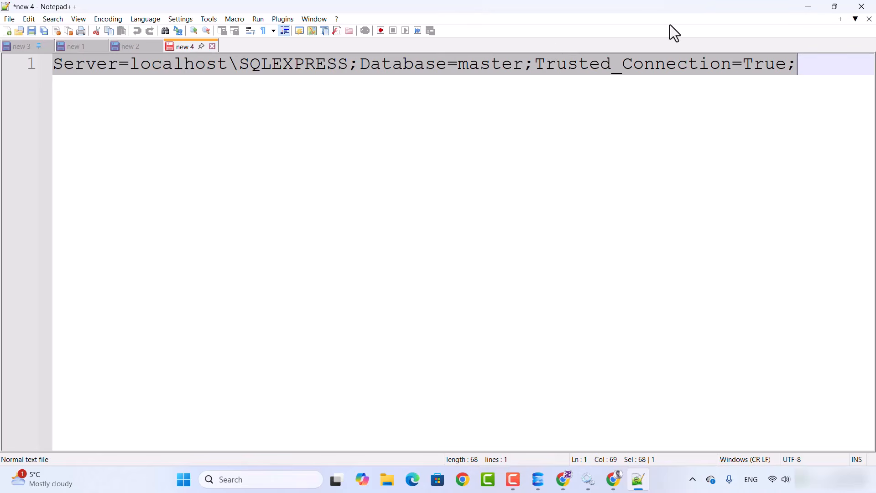
pyautogui.click(805, 7)
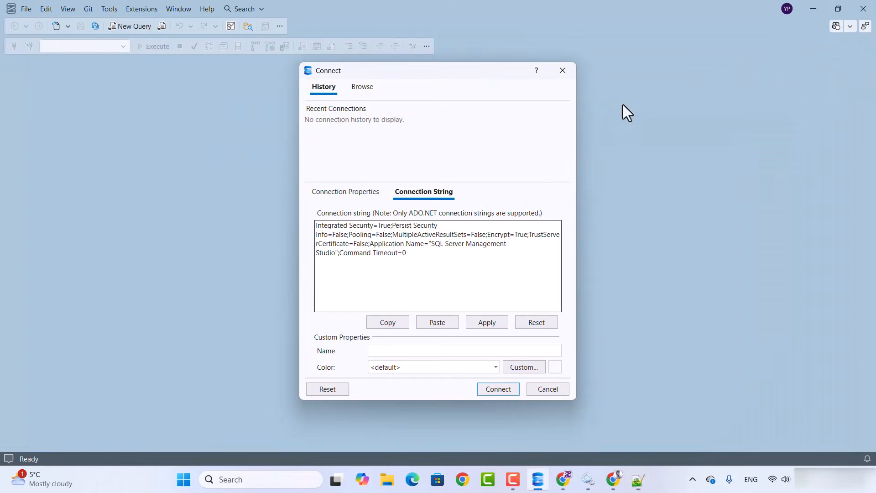
pyautogui.click(462, 261)
pyautogui.hotkey('ctrl', 'a')
pyautogui.hotkey('ctrl', 'v')
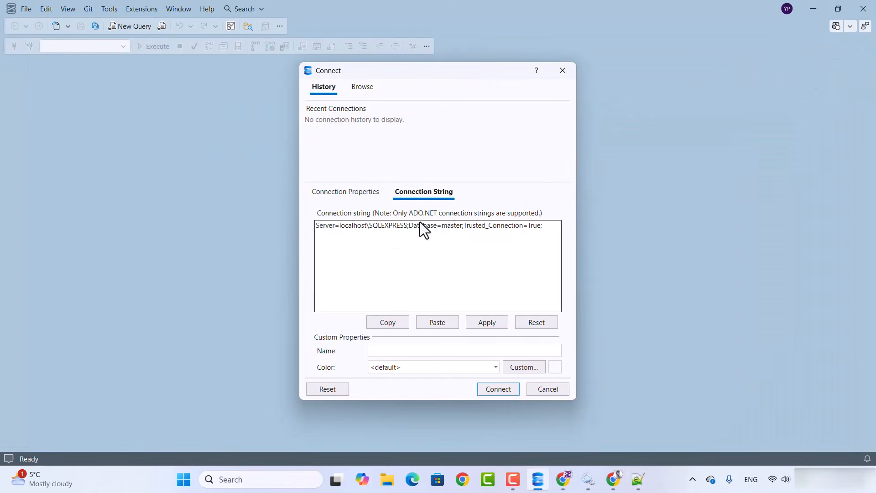
pyautogui.click(482, 323)
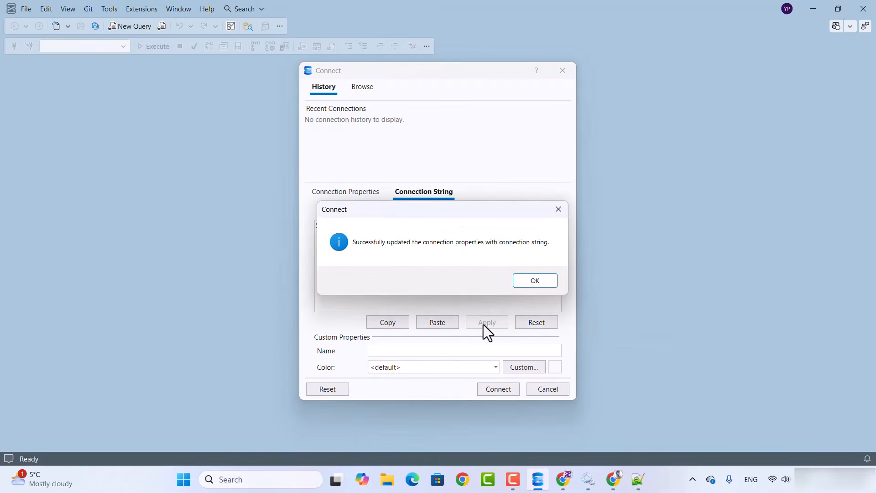
pyautogui.click(522, 284)
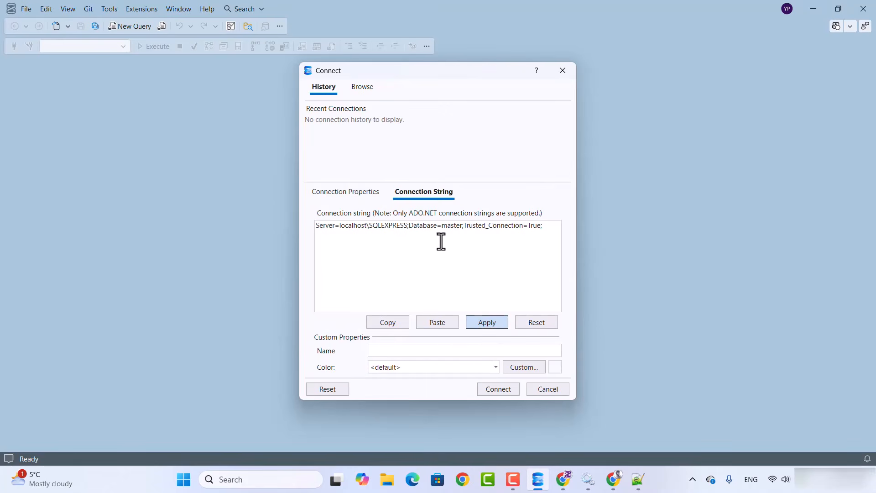
# Step: Enable Trust Server Certificate in the connection properties and connect to localhost\SQLEXPRESS
pyautogui.click(339, 192)
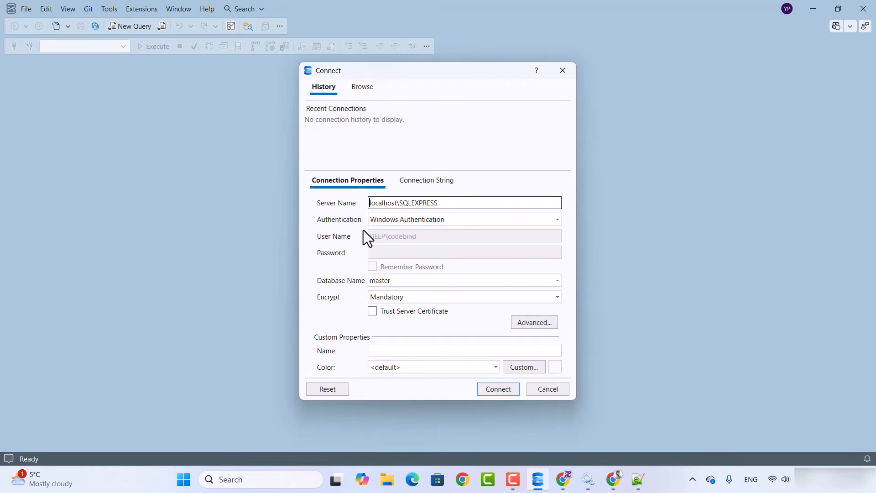
pyautogui.click(372, 312)
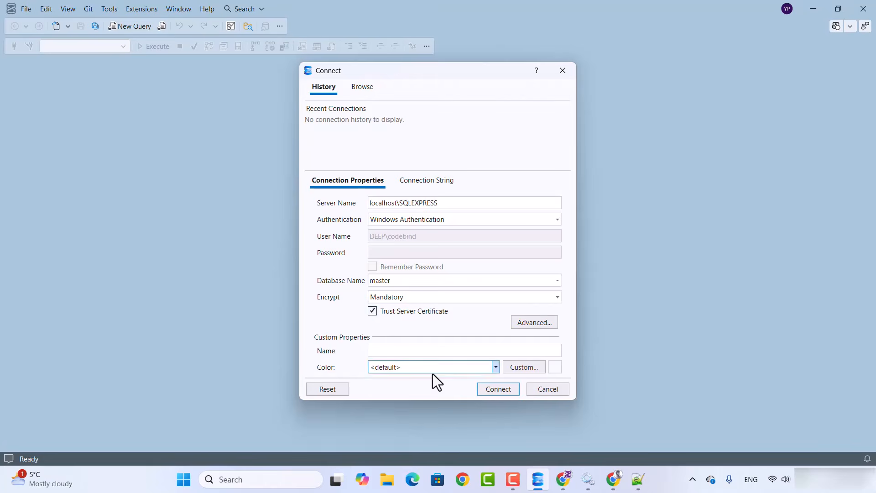
pyautogui.click(492, 390)
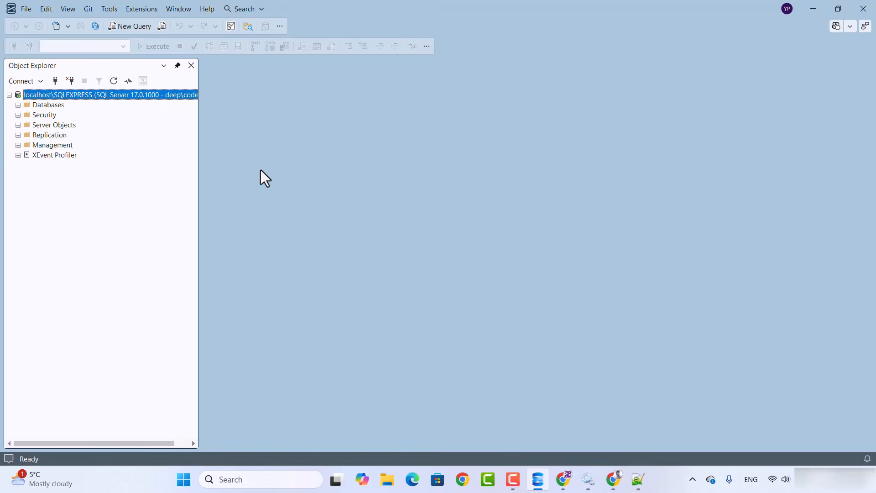
# Step: Expand the master system database in Object Explorer down to its system tables and the columns of dbo.MSreplication_options
pyautogui.click(19, 106)
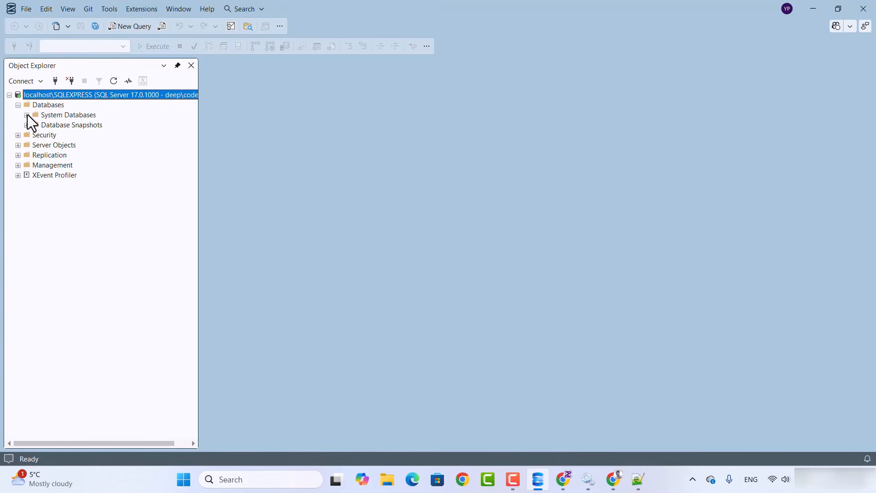
pyautogui.click(27, 115)
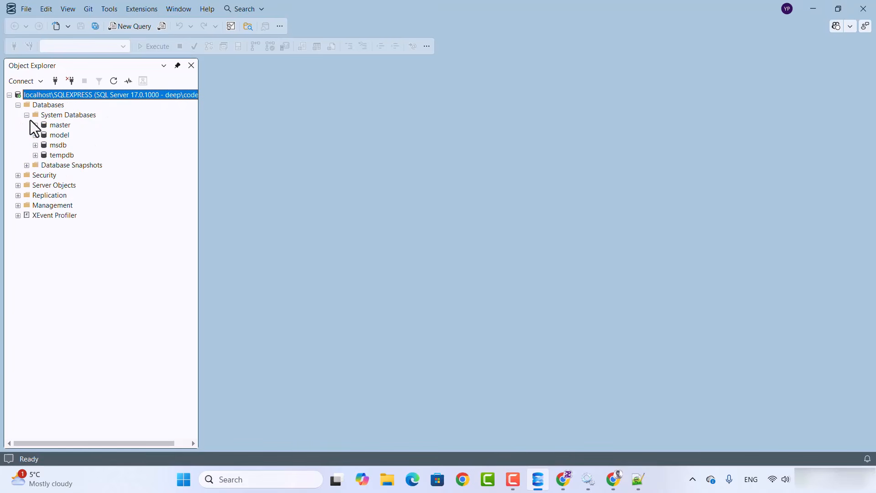
pyautogui.click(26, 165)
pyautogui.click(35, 125)
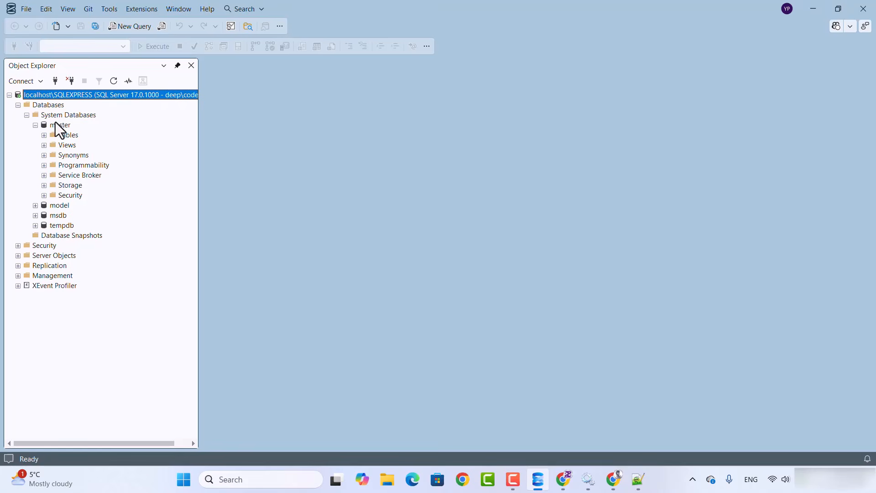
pyautogui.click(44, 135)
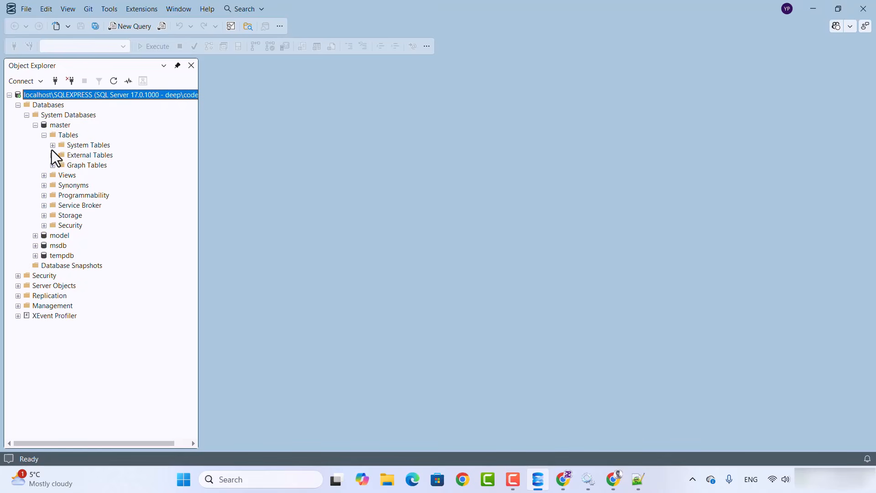
pyautogui.click(51, 146)
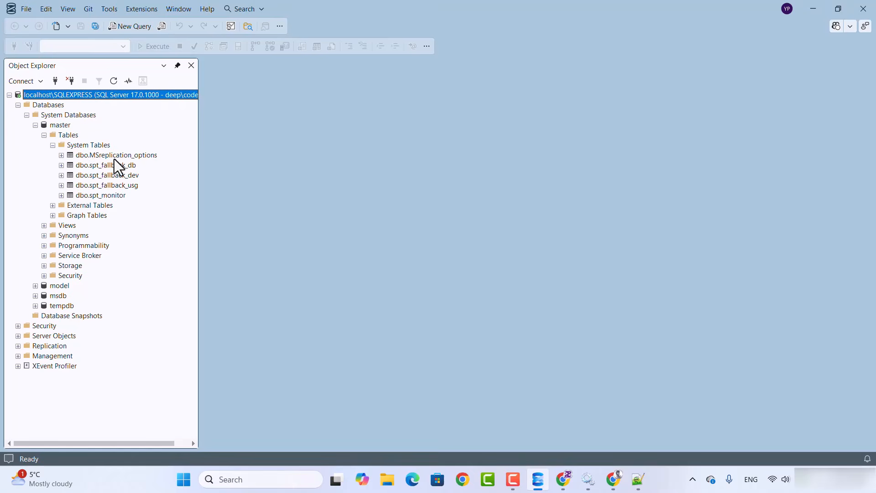
pyautogui.click(62, 156)
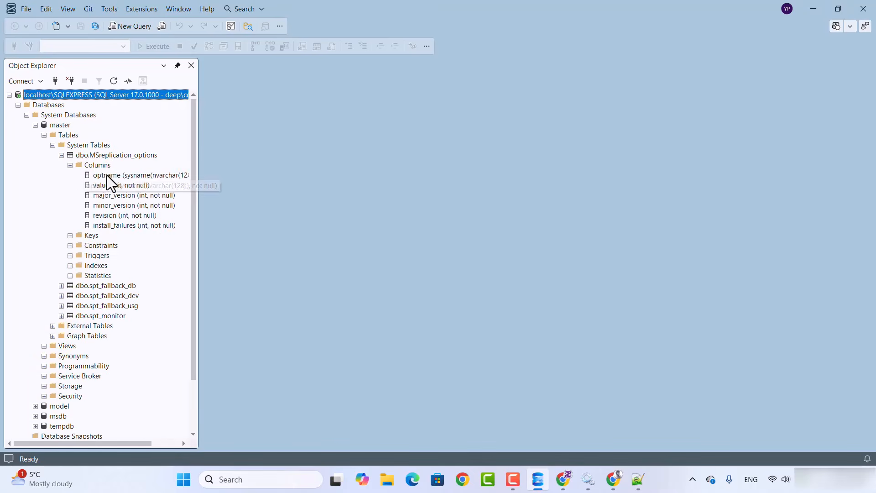
# Step: Select the top 1000 rows of dbo.MSreplication_options and highlight the whole generated query
pyautogui.rightClick(119, 155)
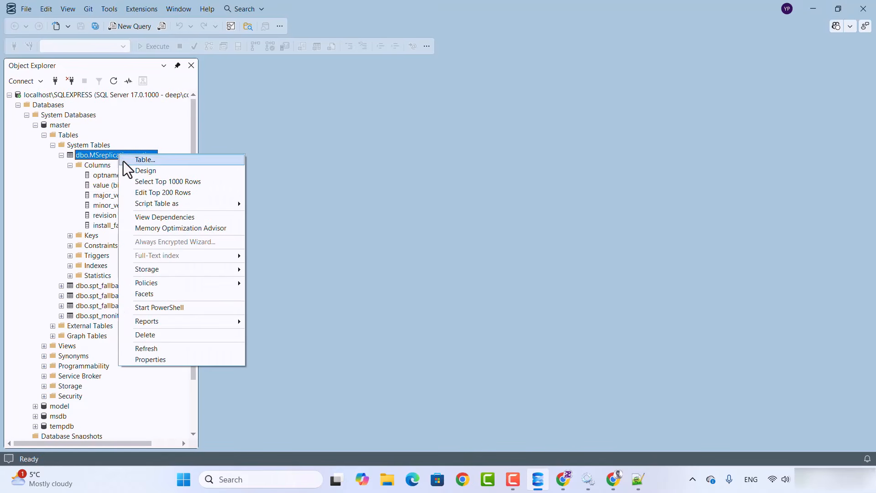
pyautogui.click(154, 182)
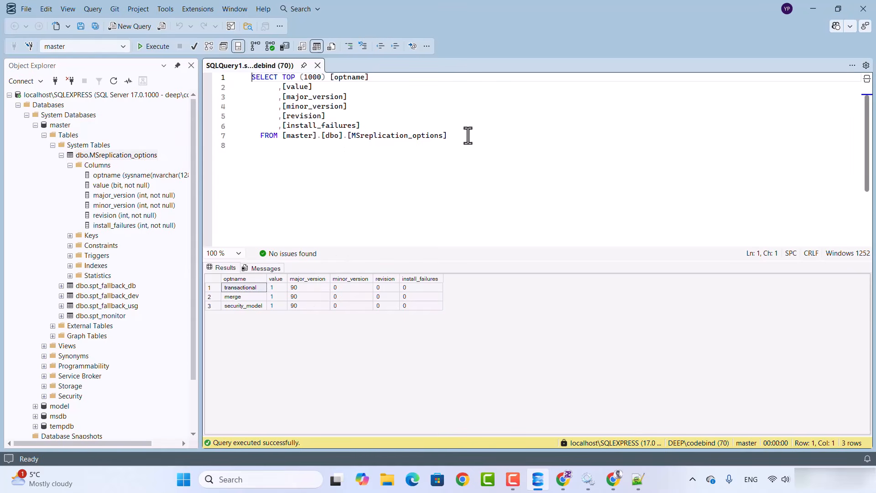
pyautogui.moveTo(447, 136); pyautogui.dragTo(325, 116)
pyautogui.moveTo(268, 94); pyautogui.dragTo(226, 72)
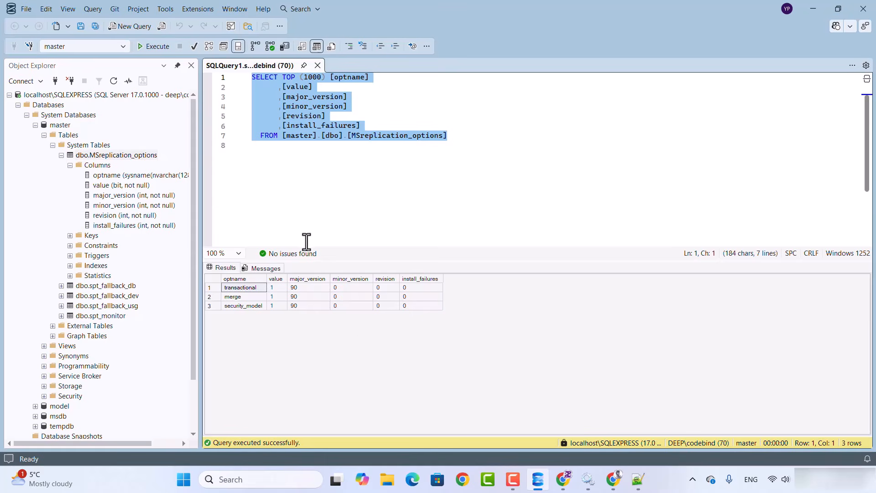
# Step: Expand dbo.spt_fallback_db, select its top 1000 rows, and return to the dbo.MSreplication_options query
pyautogui.click(71, 237)
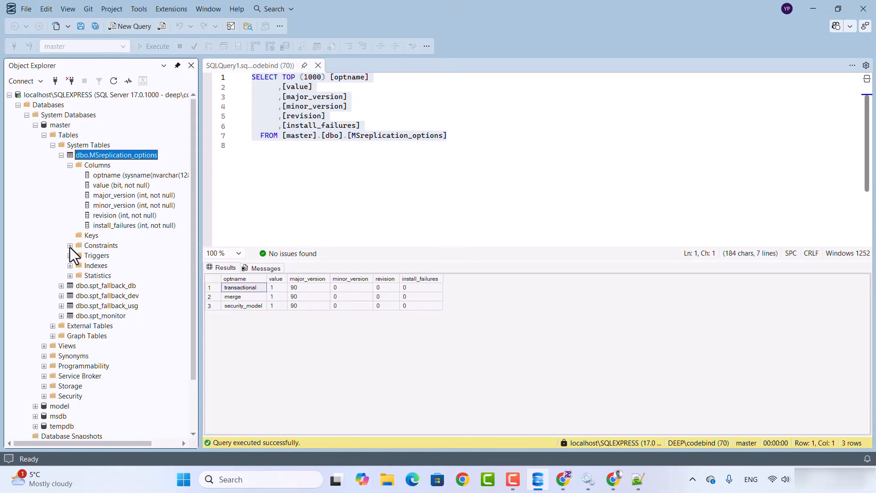
pyautogui.click(61, 285)
pyautogui.scroll(-2, 92, 212)
pyautogui.rightClick(100, 226)
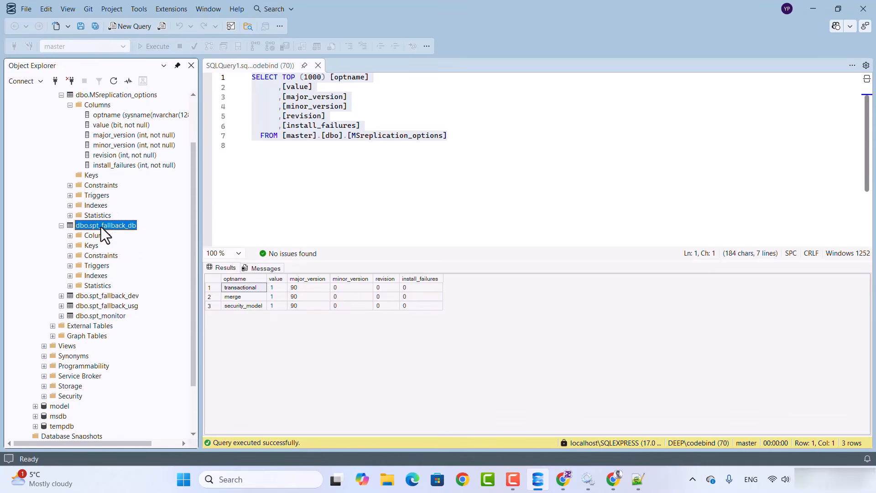
pyautogui.click(128, 255)
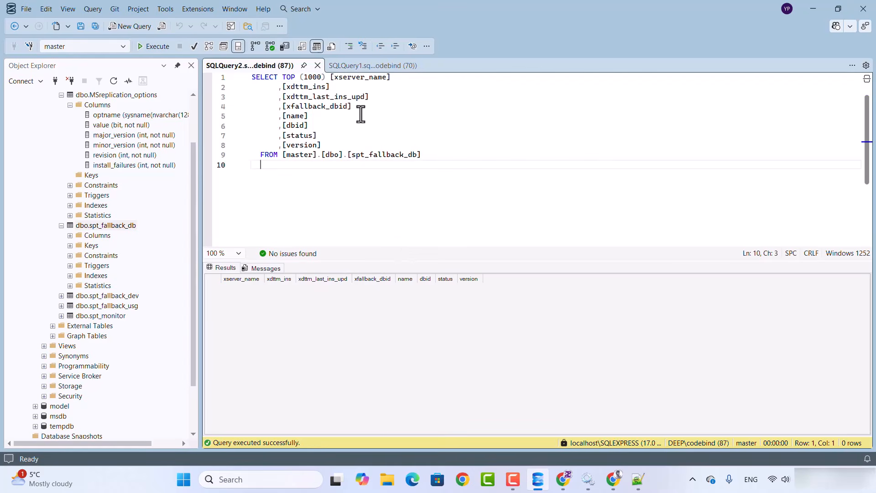
pyautogui.click(377, 66)
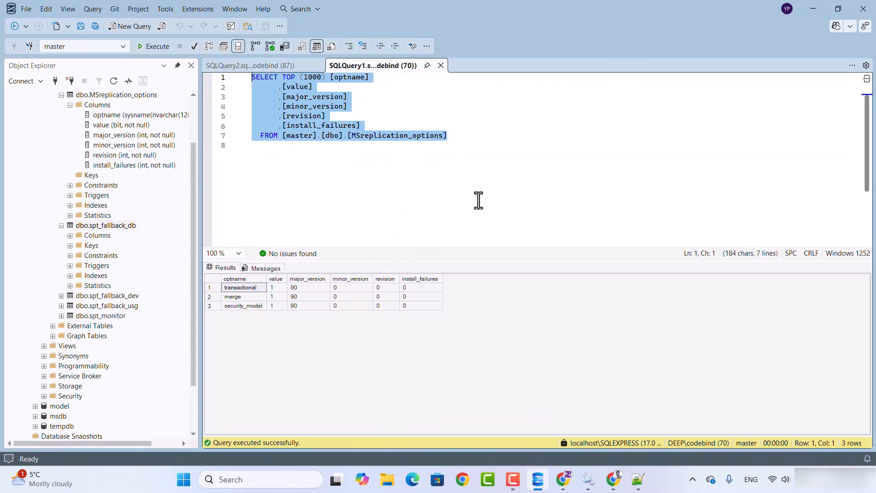